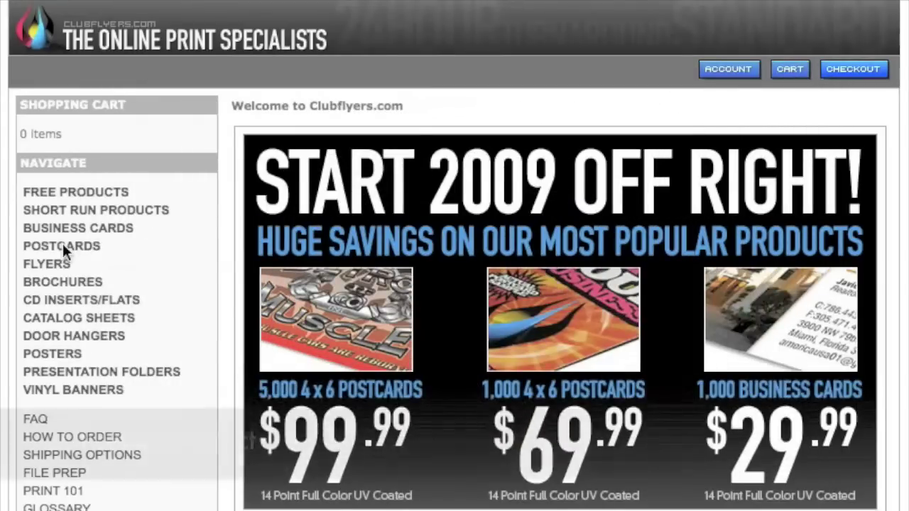
- Open the 4 x 6 Postcard product from the Postcards category, keeping quantity at 5,000
left_click(61, 245)
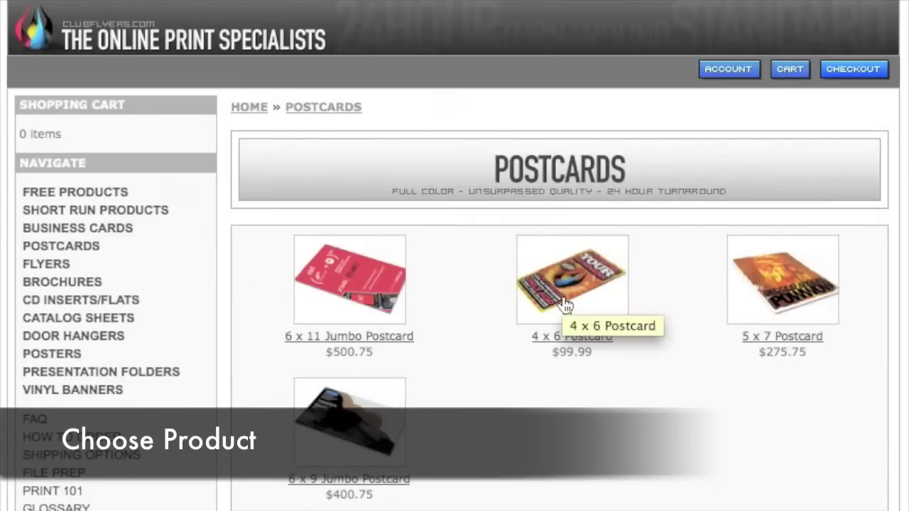
left_click(566, 306)
scroll(749, 348, "down", 4)
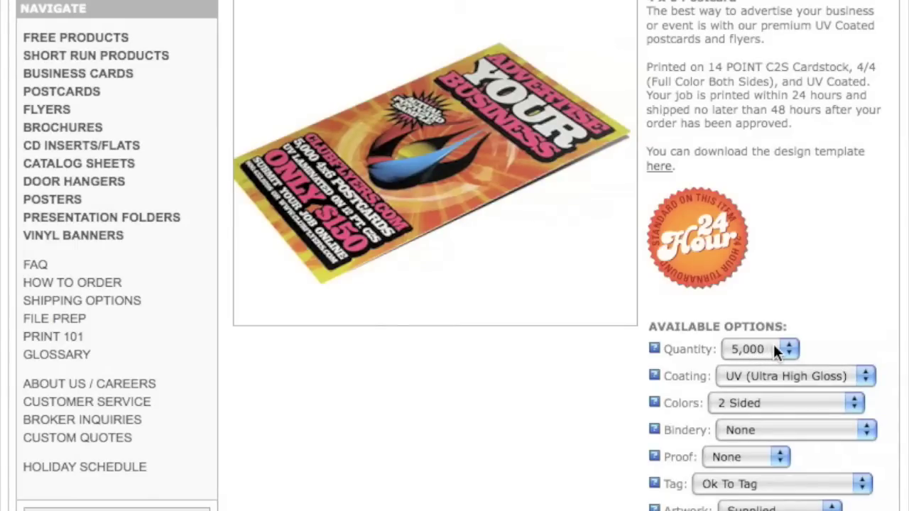
left_click(774, 346)
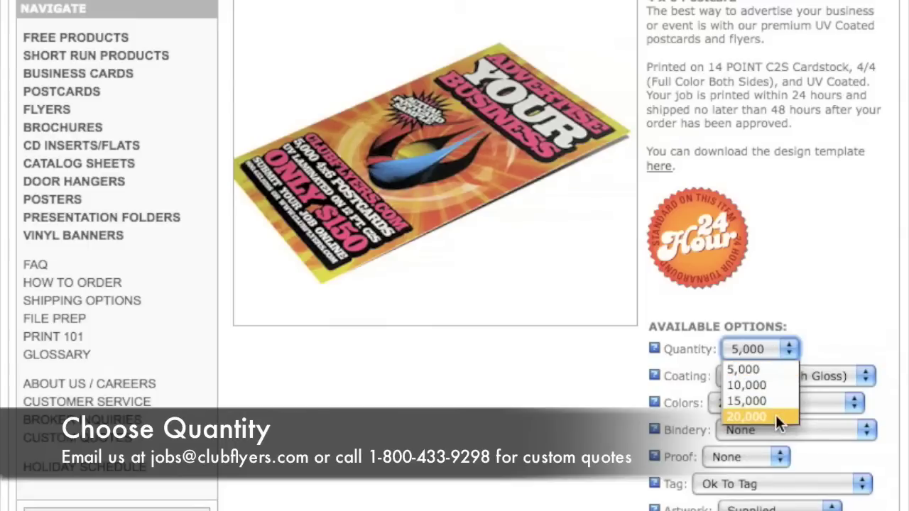
left_click(760, 338)
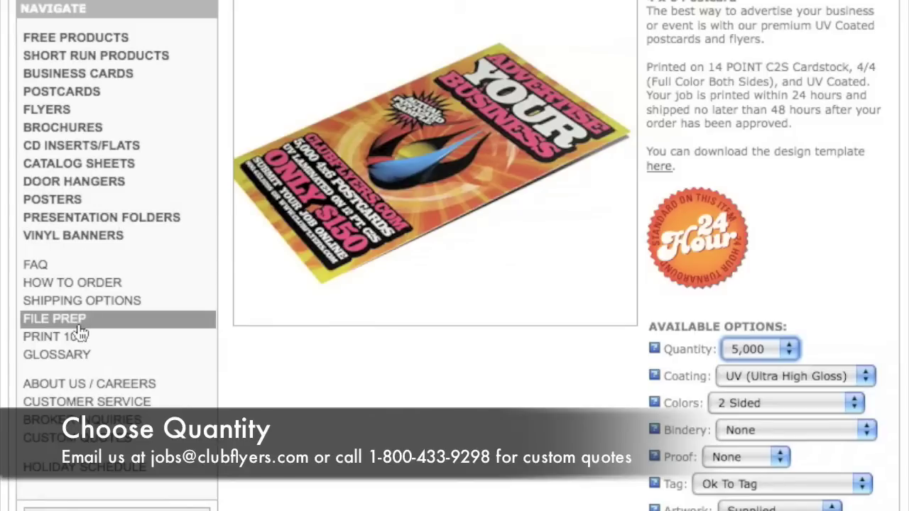
left_click(58, 439)
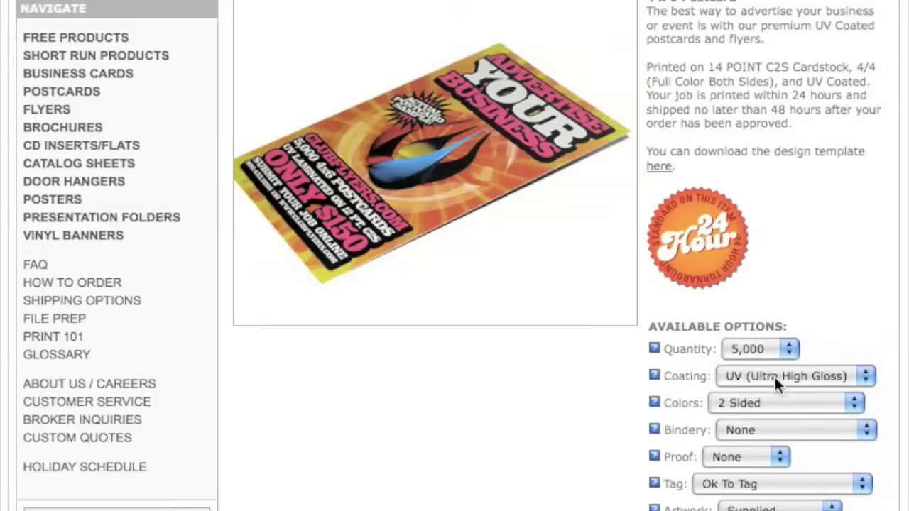
left_click(774, 375)
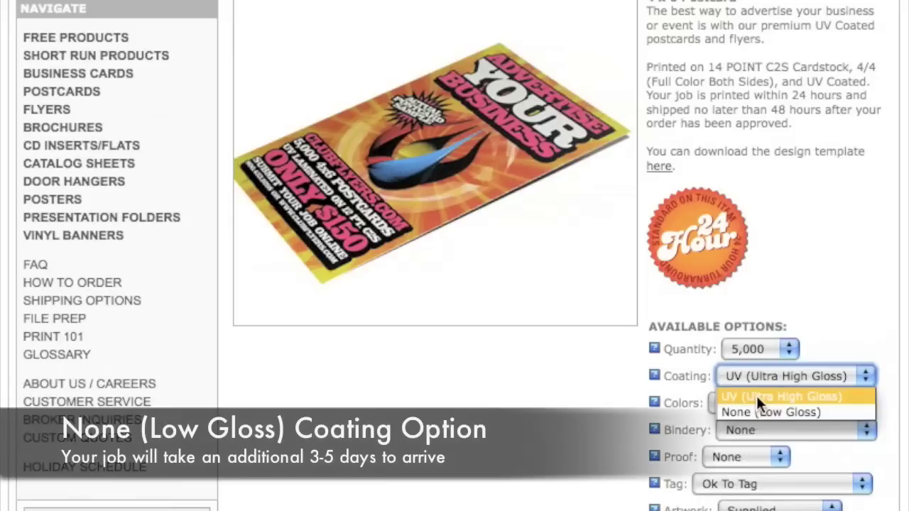
left_click(756, 395)
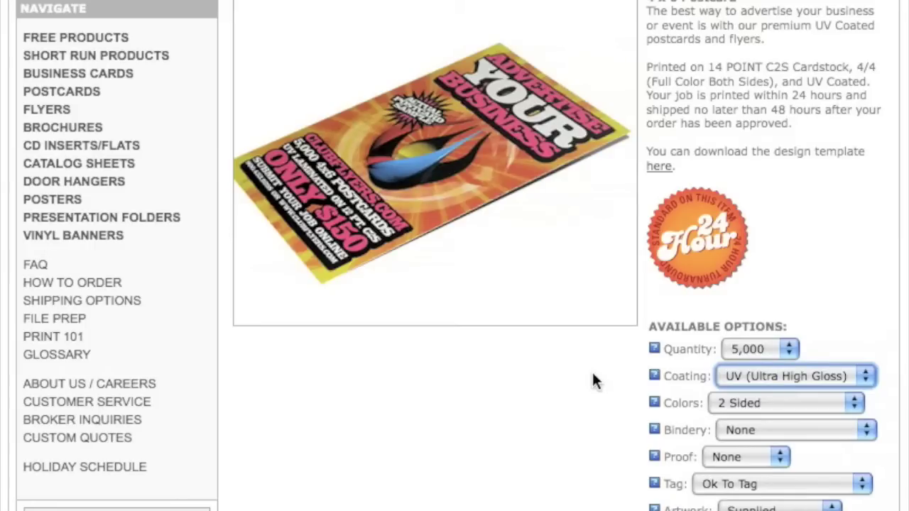
left_click(804, 403)
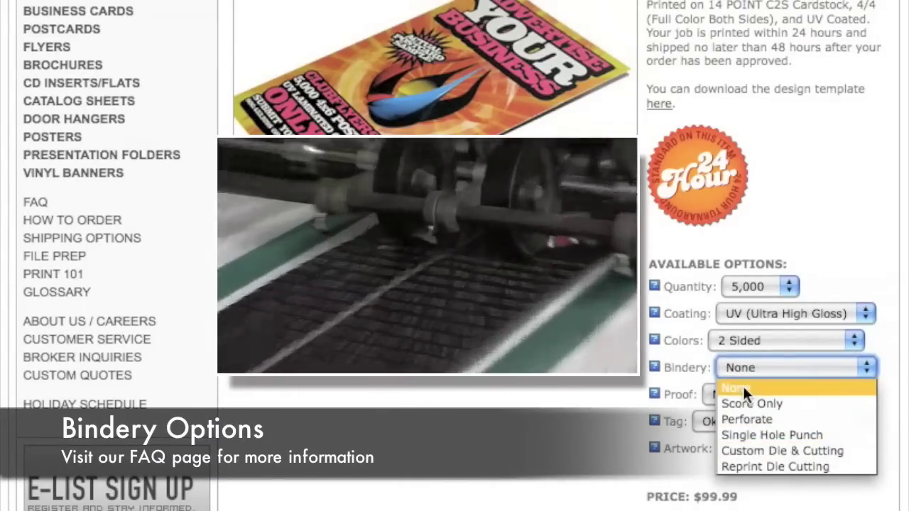
left_click(742, 386)
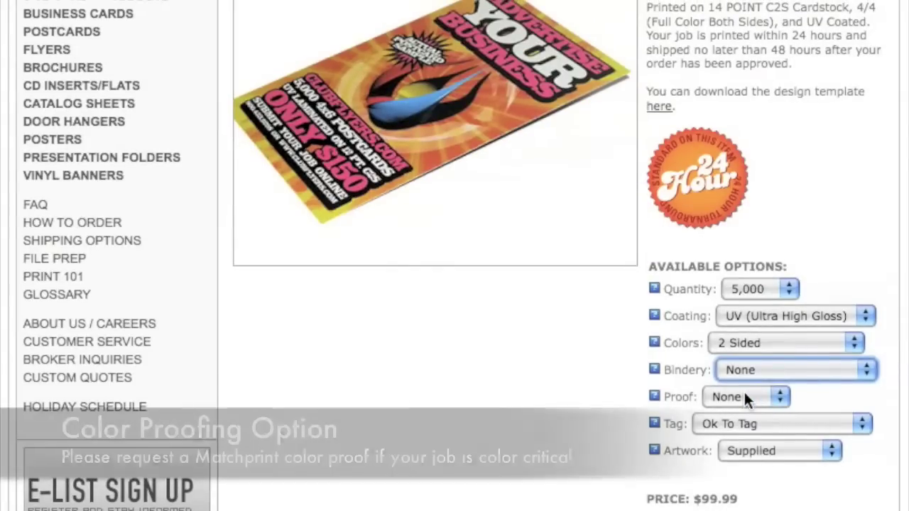
left_click(745, 395)
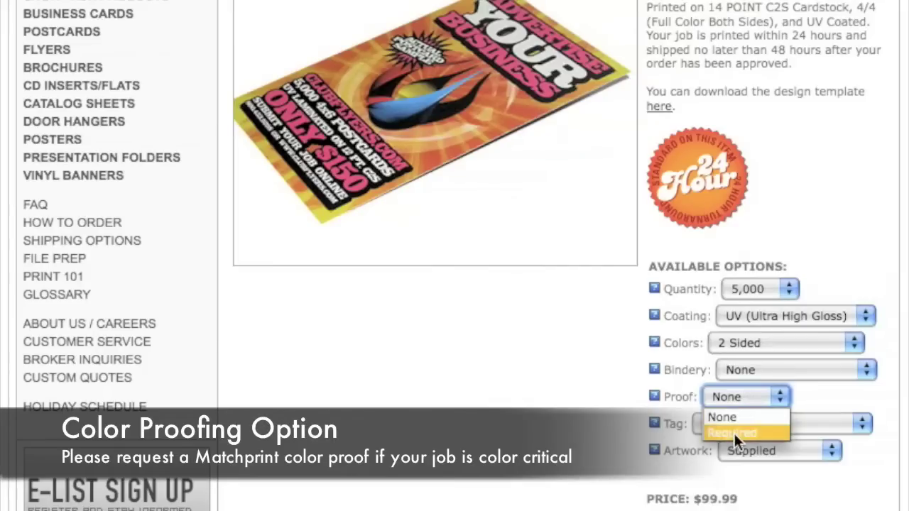
left_click(729, 415)
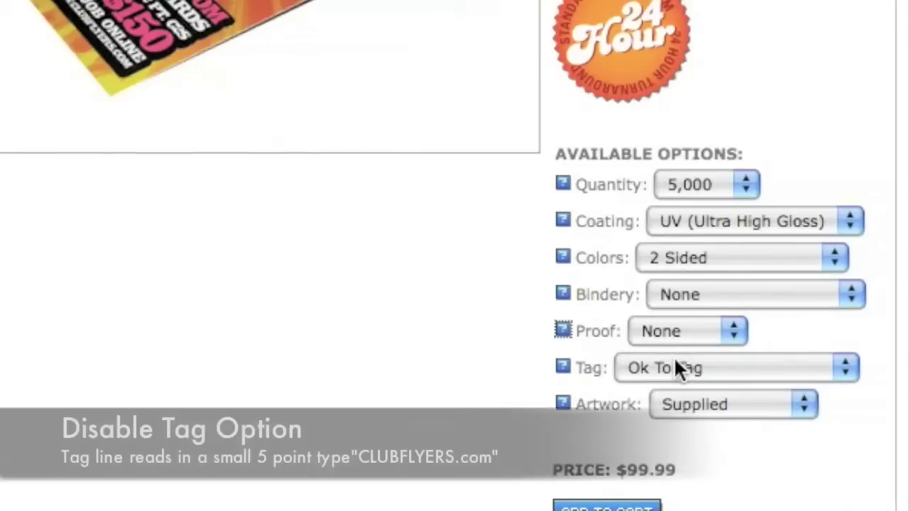
left_click(675, 362)
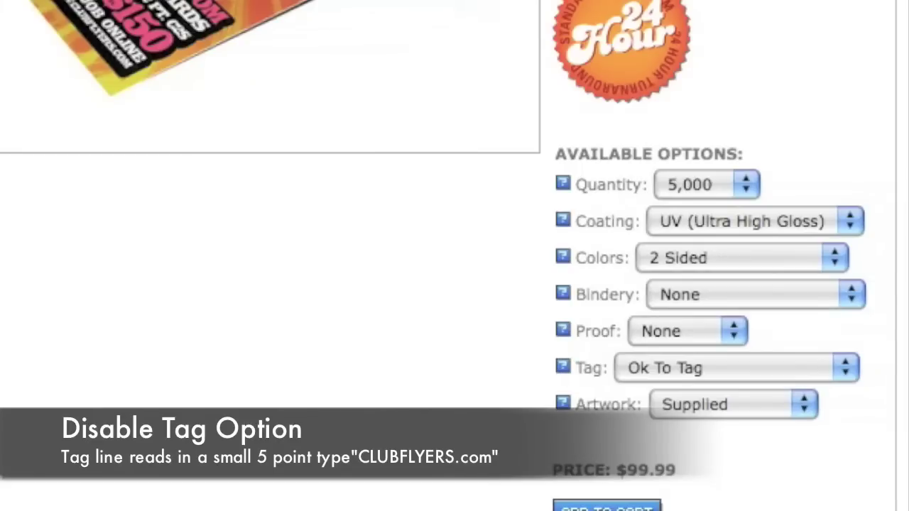
left_click(694, 329)
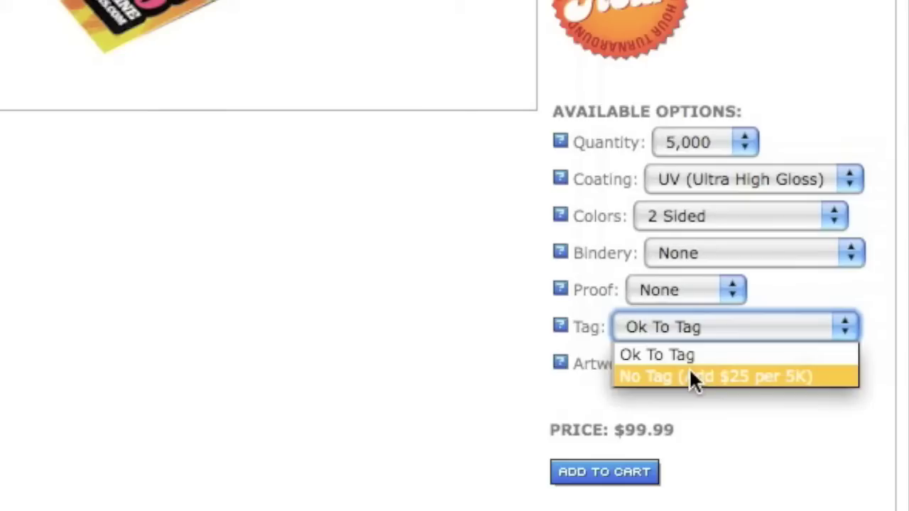
- Try the Tag and Artwork options, then add the 4 x 6 Postcard to the cart at $99.99
left_click(689, 376)
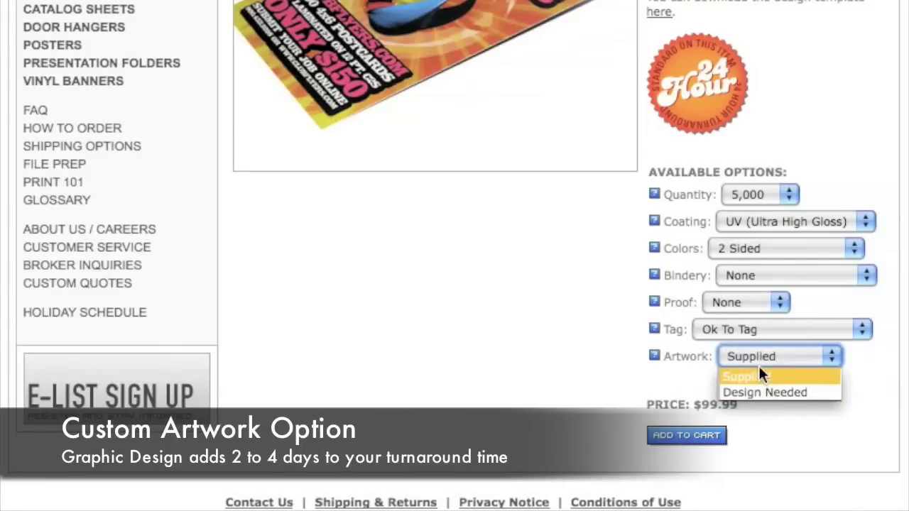
left_click(759, 372)
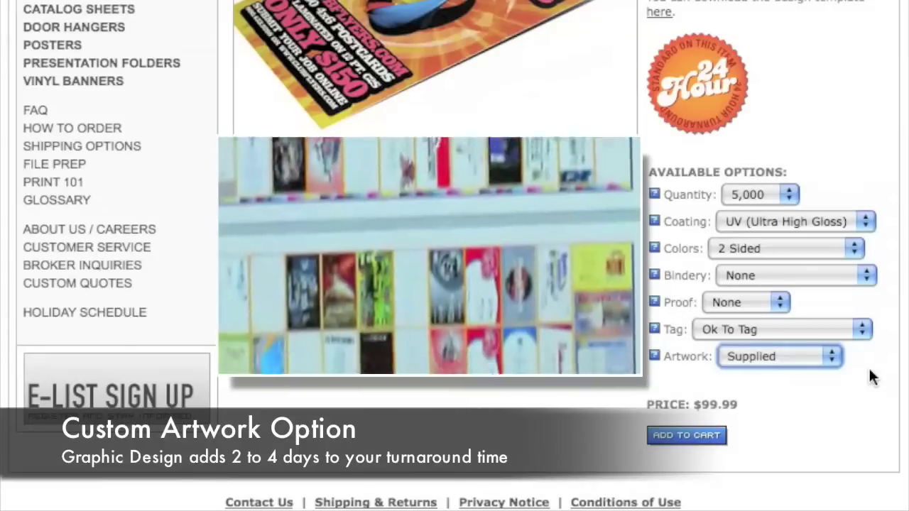
left_click(750, 357)
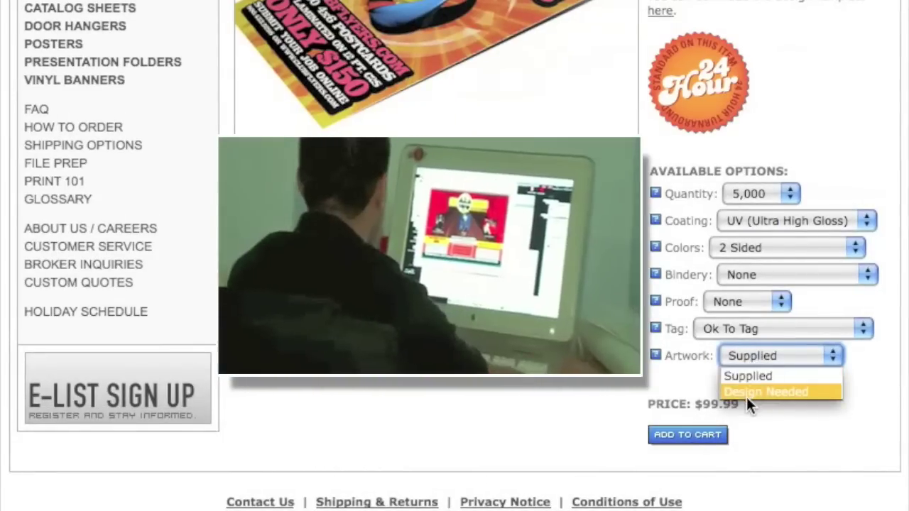
left_click(746, 395)
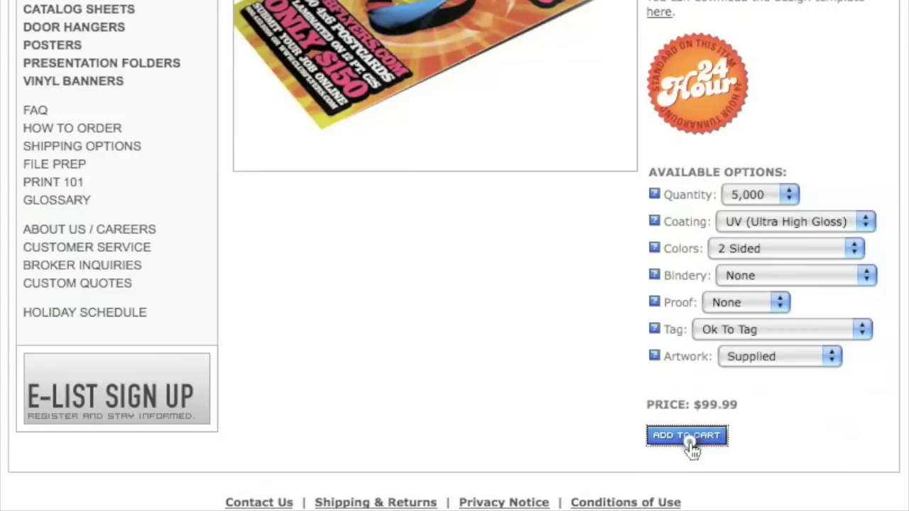
left_click(689, 440)
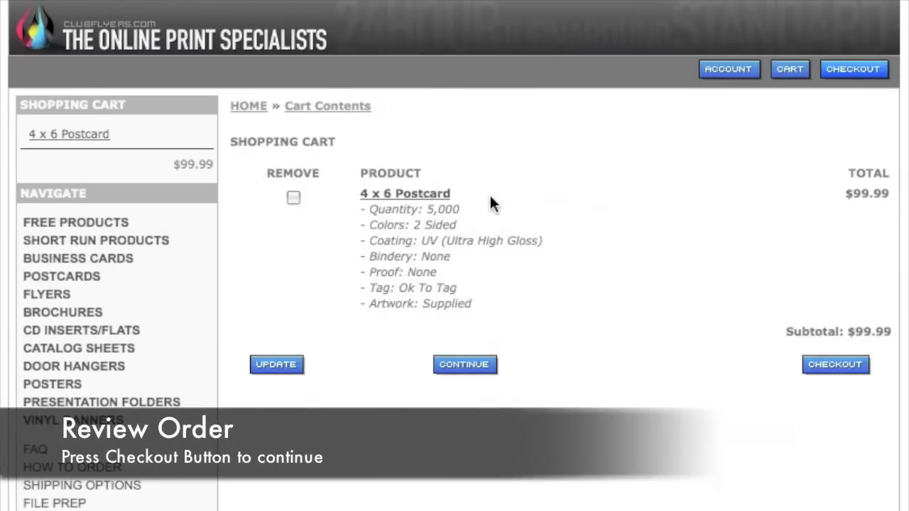
- Check out the postcard order and create a new account with the first name filled in
left_click(833, 377)
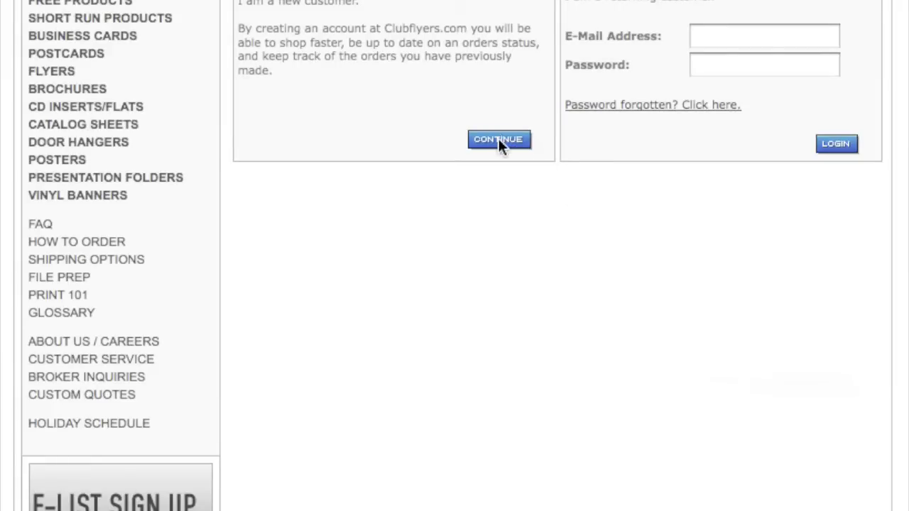
left_click(498, 138)
type("J")
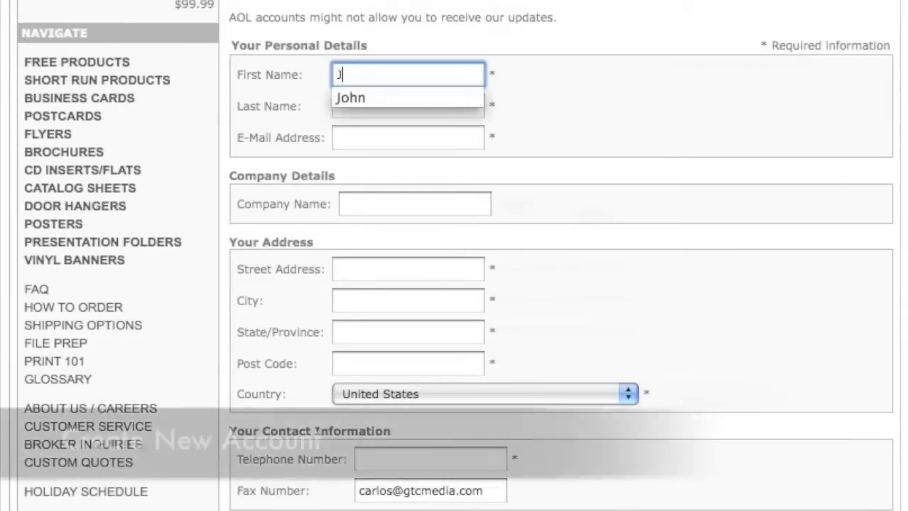
type("o456")
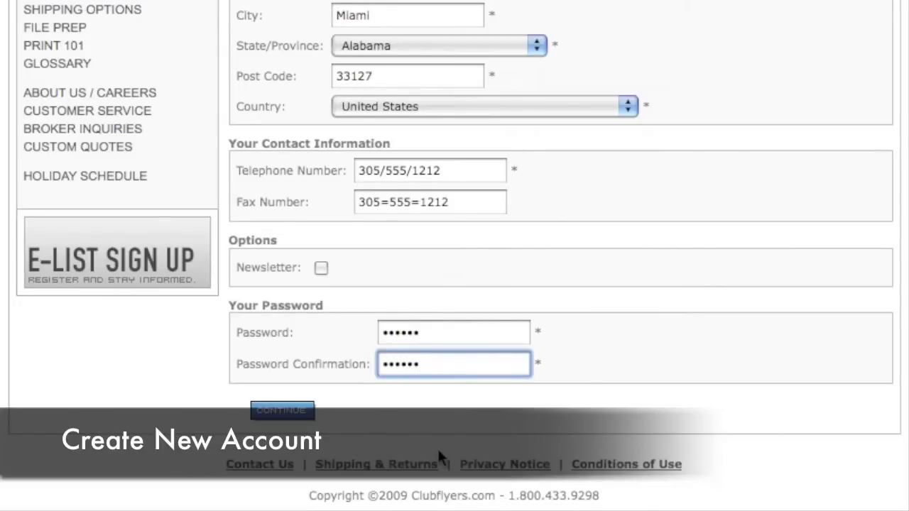
left_click(282, 415)
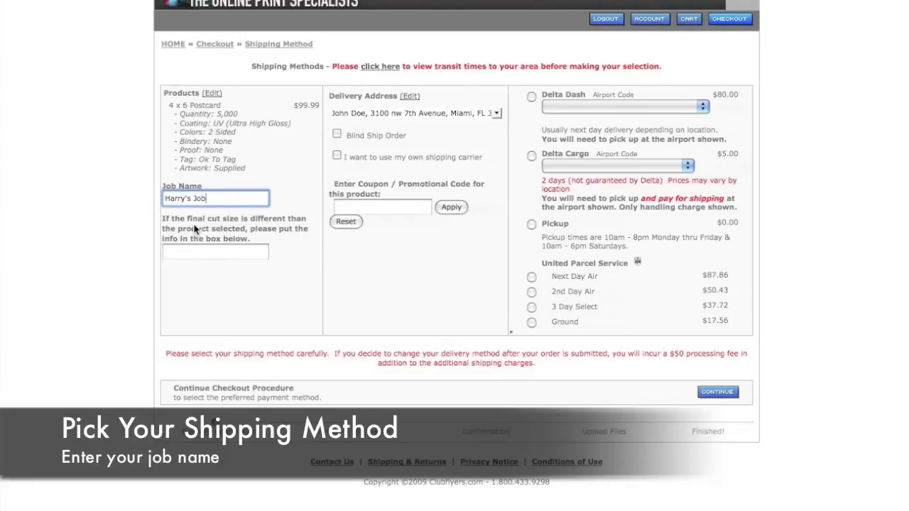
- Choose Delta Cargo shipping with pickup at the Billings, MT (BIL) airport
scroll(194, 223, "up", 1)
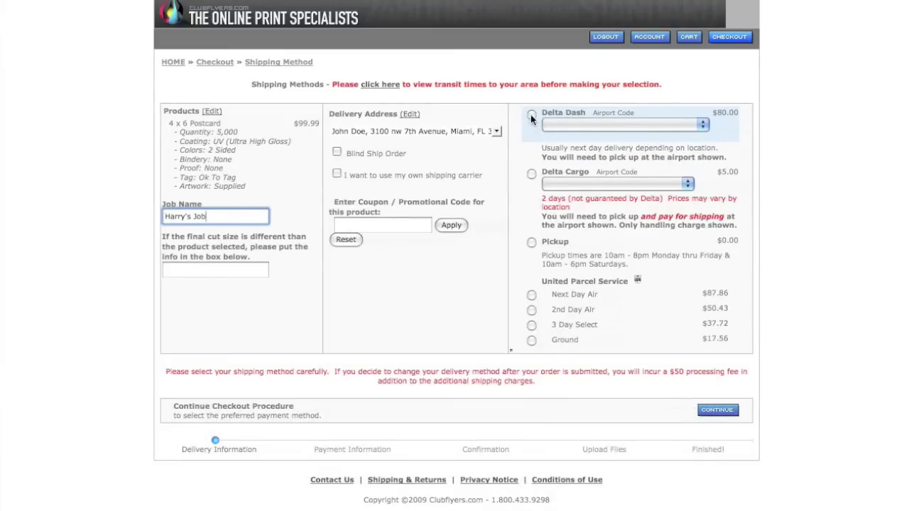
left_click(531, 115)
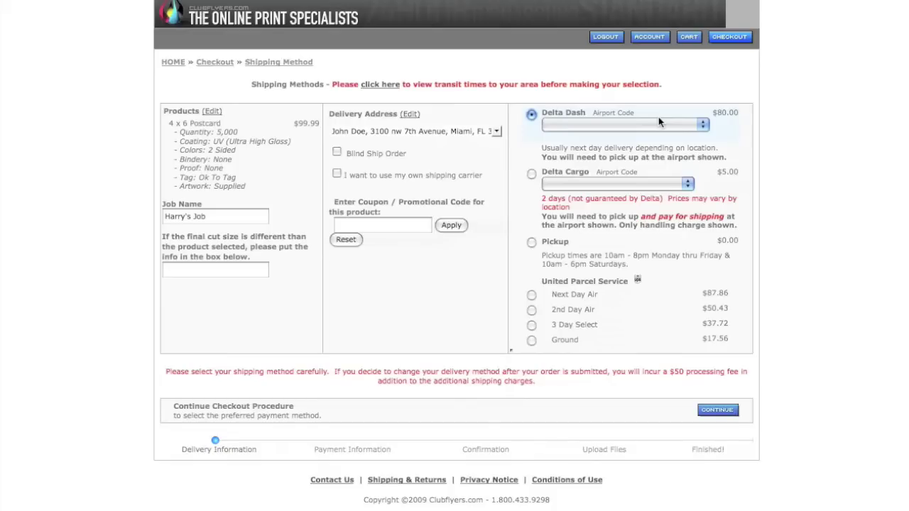
left_click(531, 174)
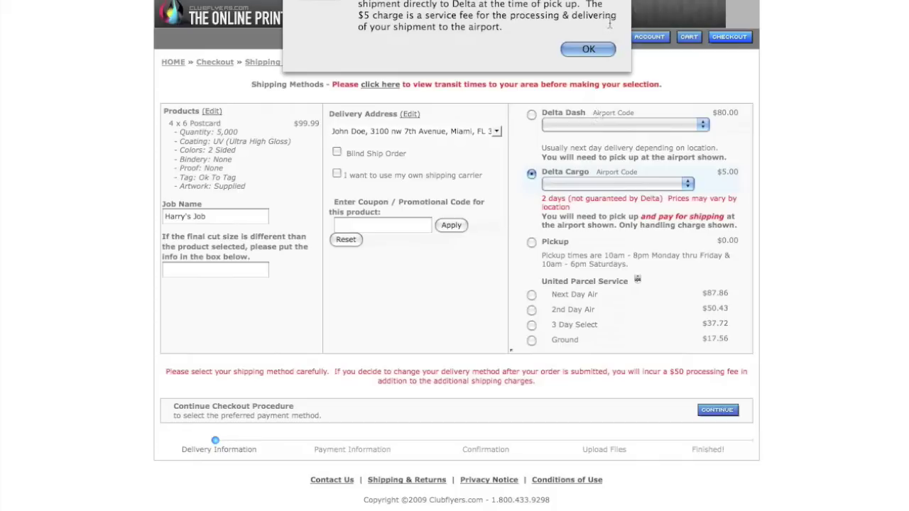
left_click(582, 47)
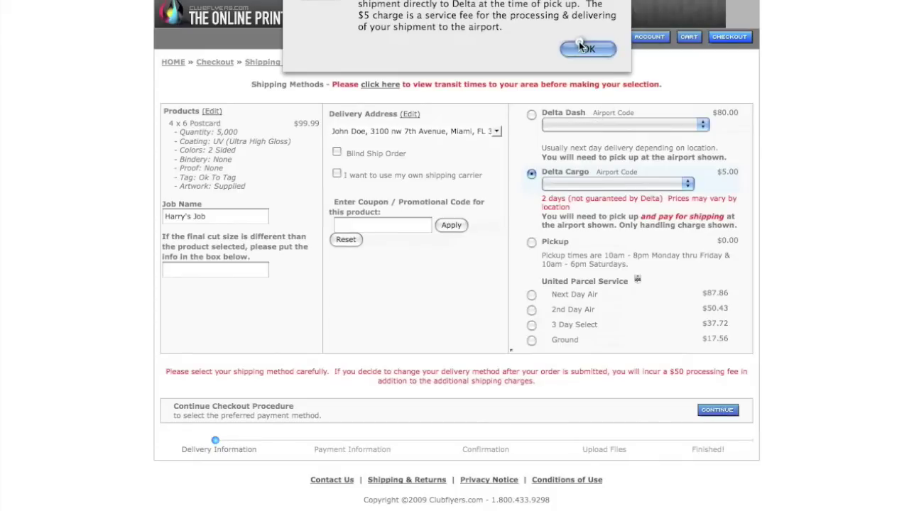
left_click(584, 183)
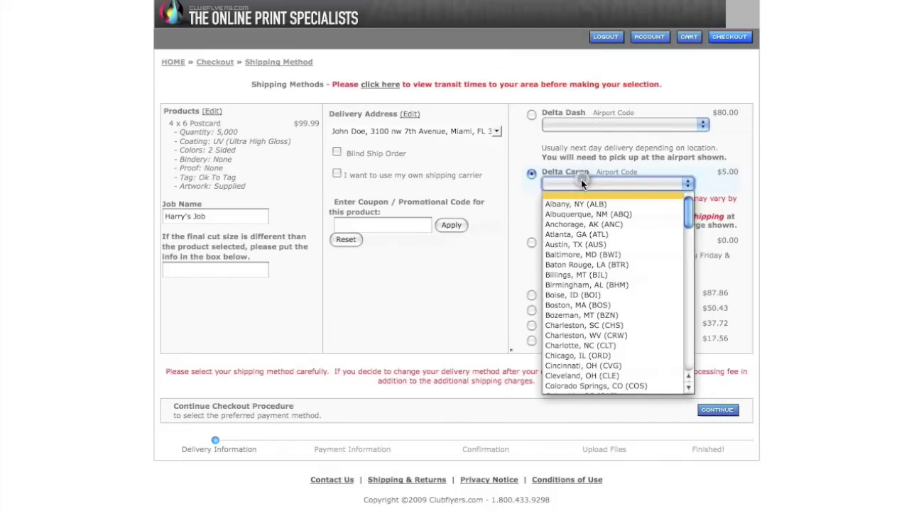
left_click(604, 277)
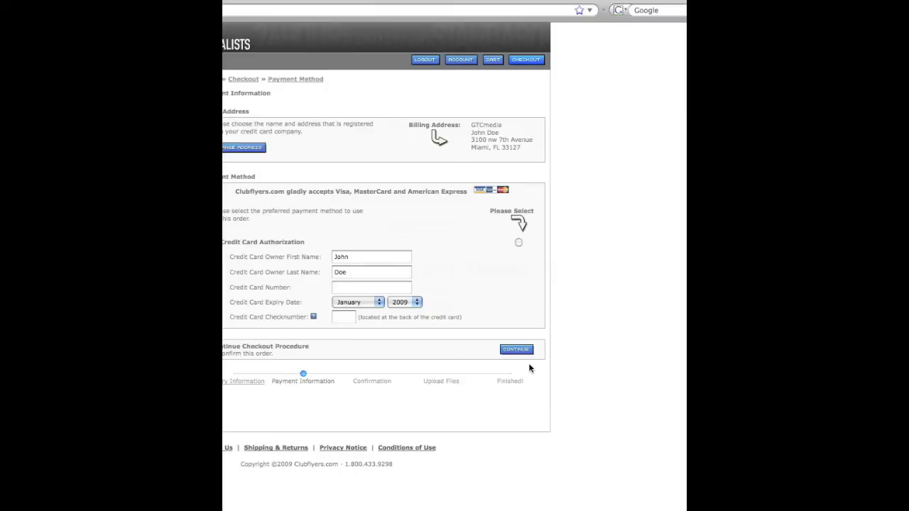
- Enter the credit card number and 2010 expiry year, and choose credit card authorization payment
left_click(355, 287)
type("4777777777777777")
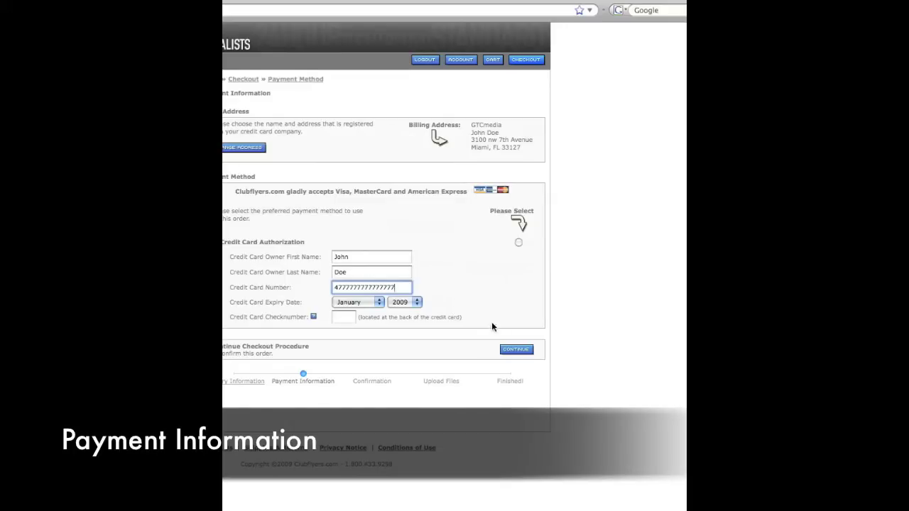
left_click(412, 304)
type("143")
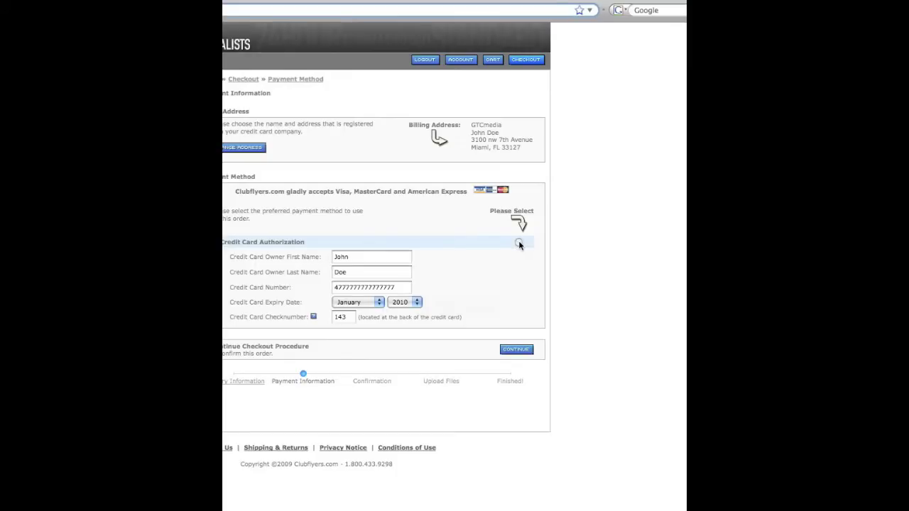
left_click(518, 243)
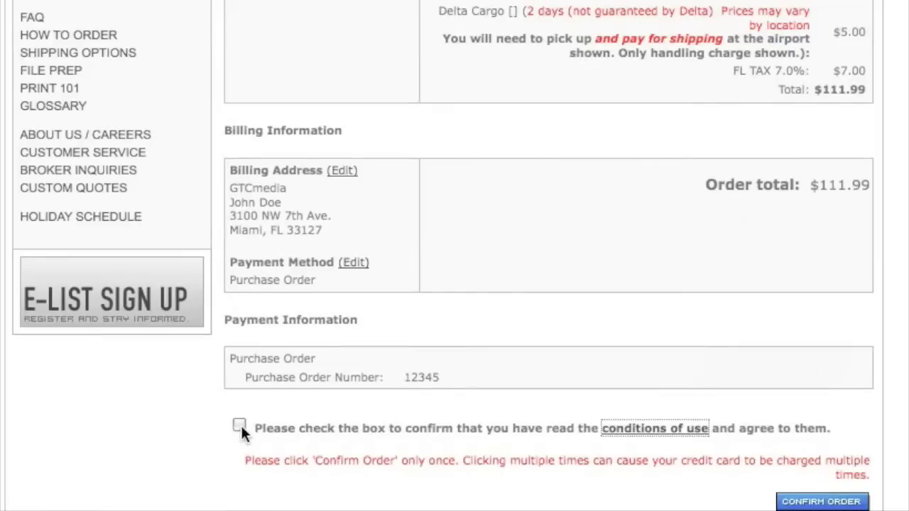
- Accept the conditions, place the order, and upload BC_pic.jpg as front and back artwork
left_click(240, 424)
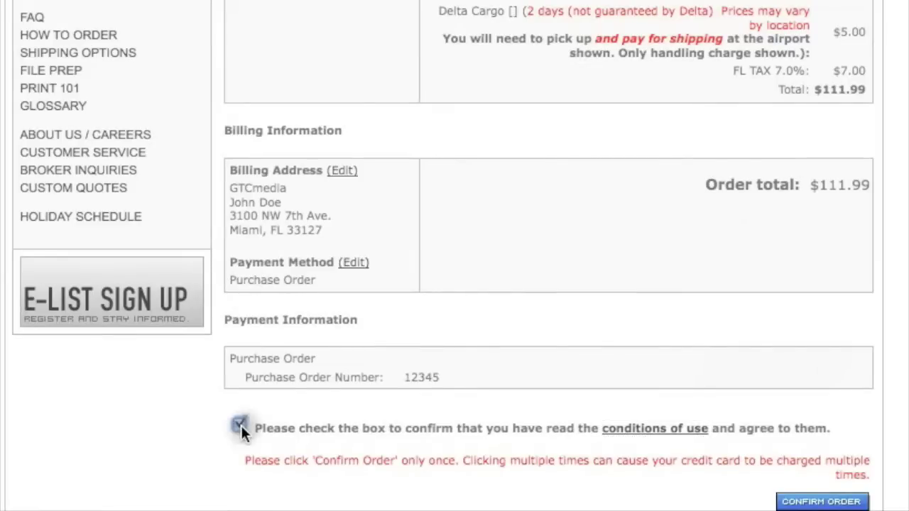
left_click(824, 501)
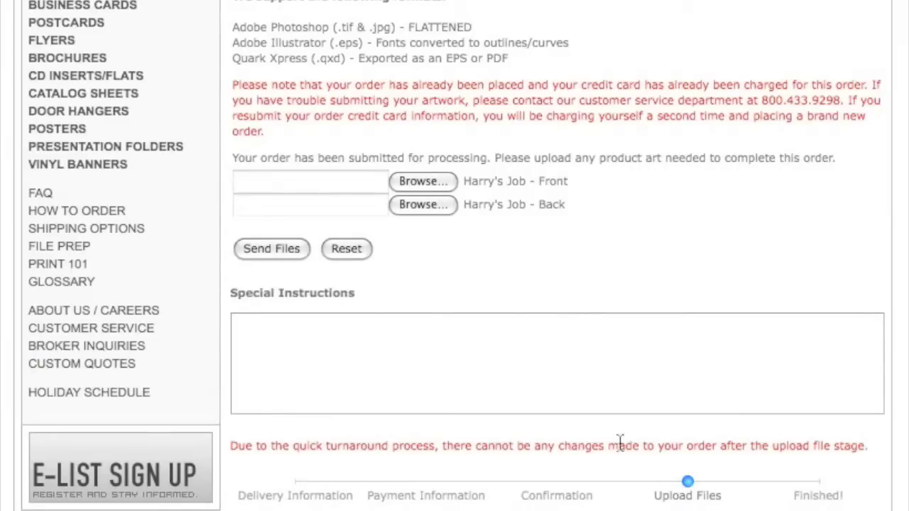
left_click(269, 181)
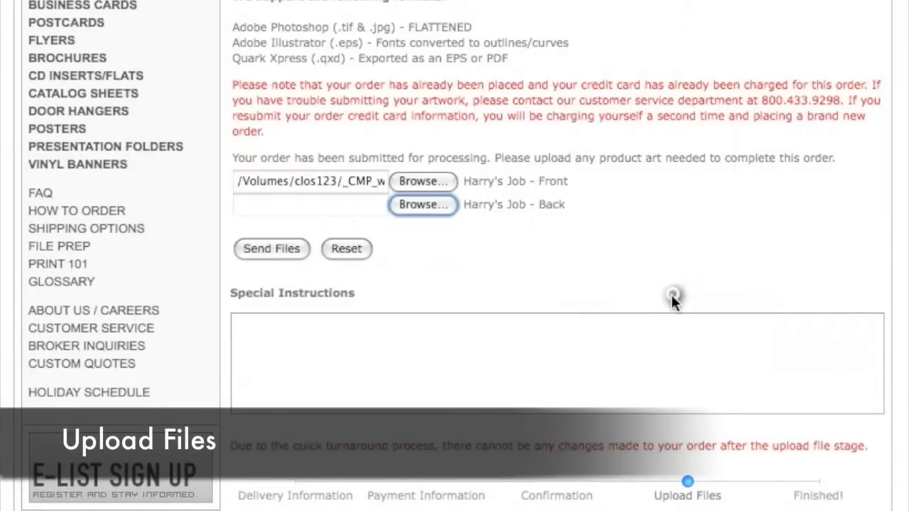
left_click(671, 295)
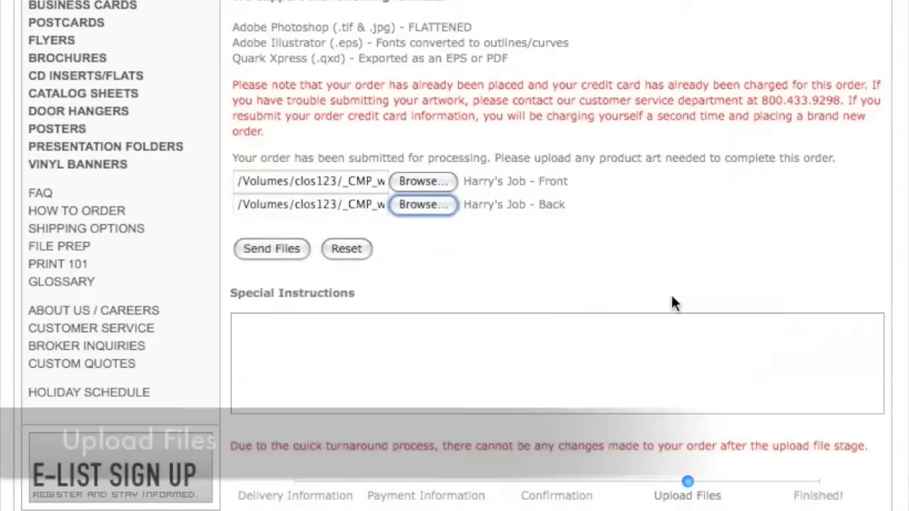
left_click(274, 248)
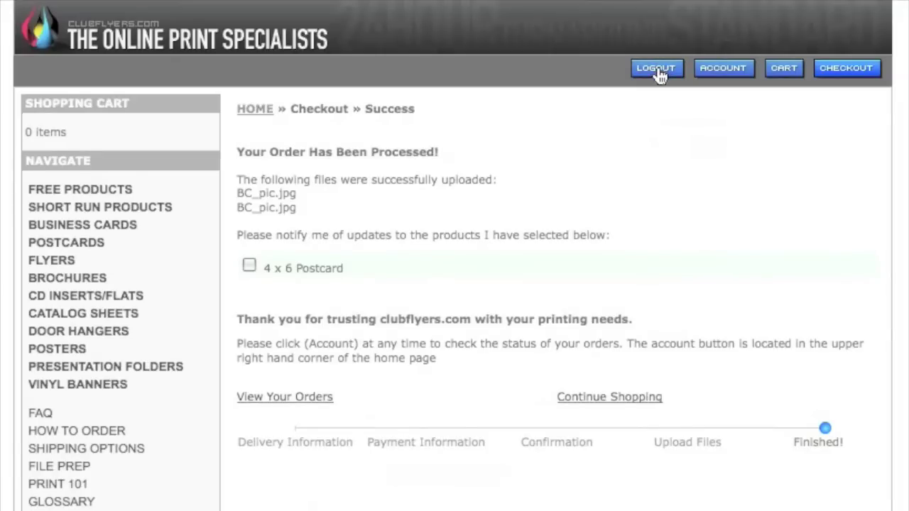
- Log out of the account and continue past the log-off notice
left_click(658, 68)
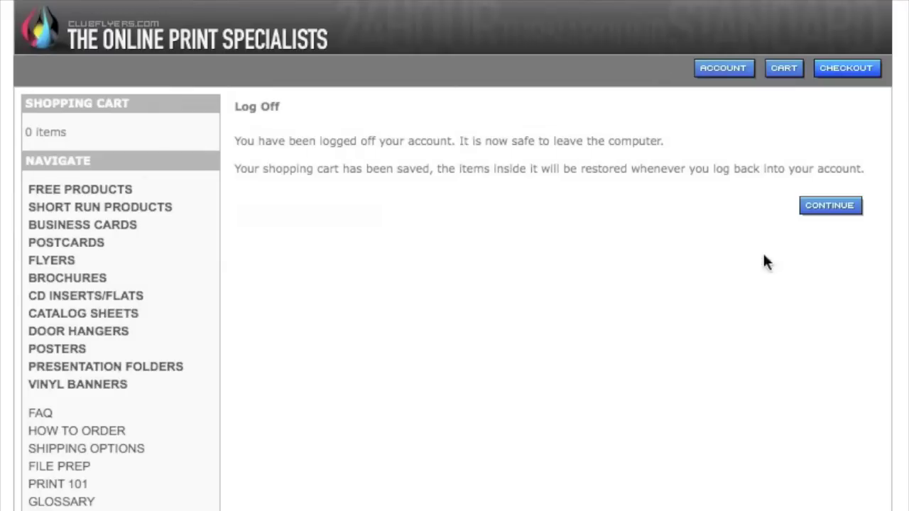
left_click(831, 205)
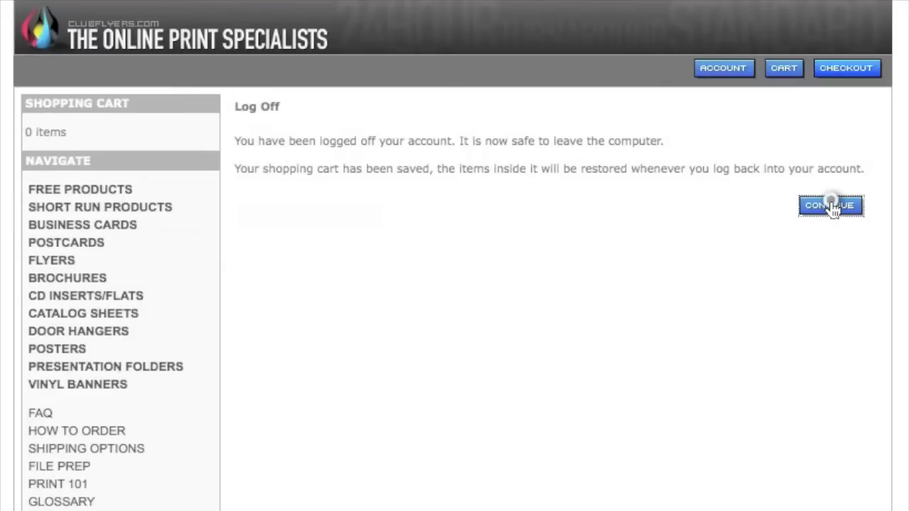